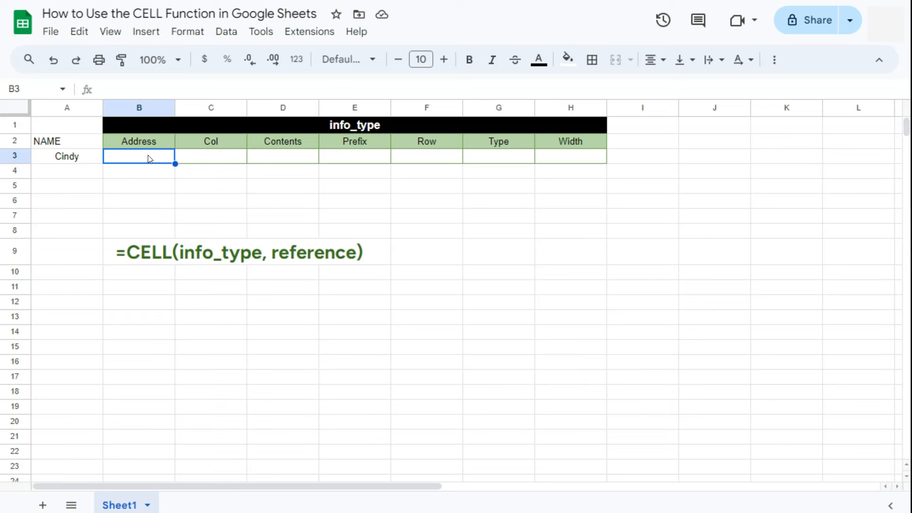
Review the info_type headers from Address to Width, the name in A3 and the CELL syntax example in row 9.
click(152, 156)
click(153, 141)
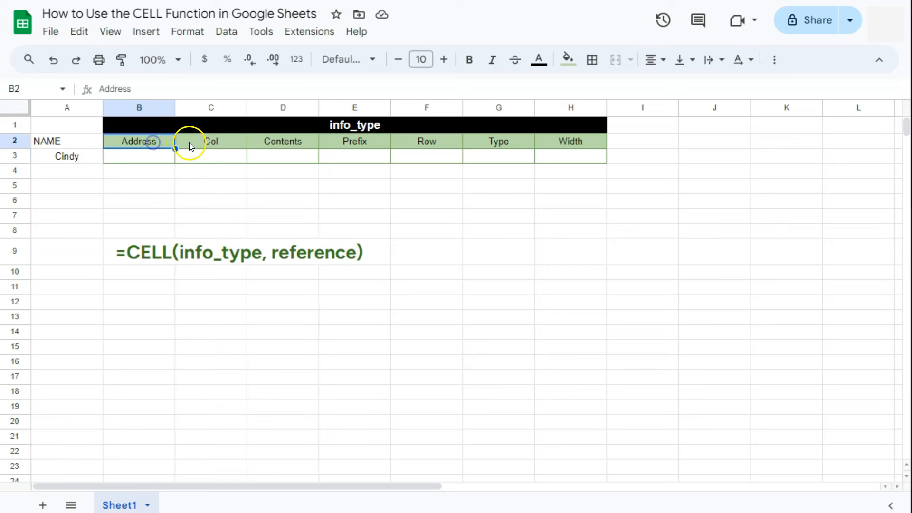
click(199, 141)
click(267, 141)
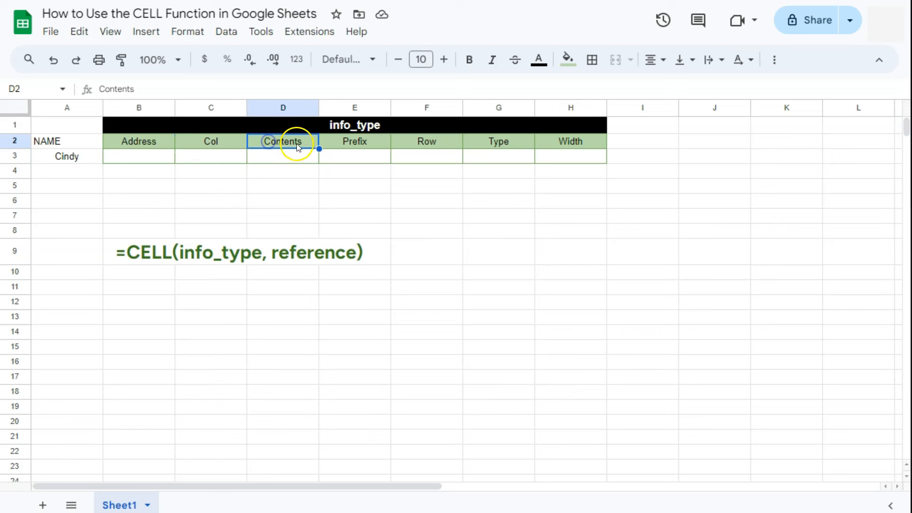
click(355, 142)
click(423, 142)
click(500, 142)
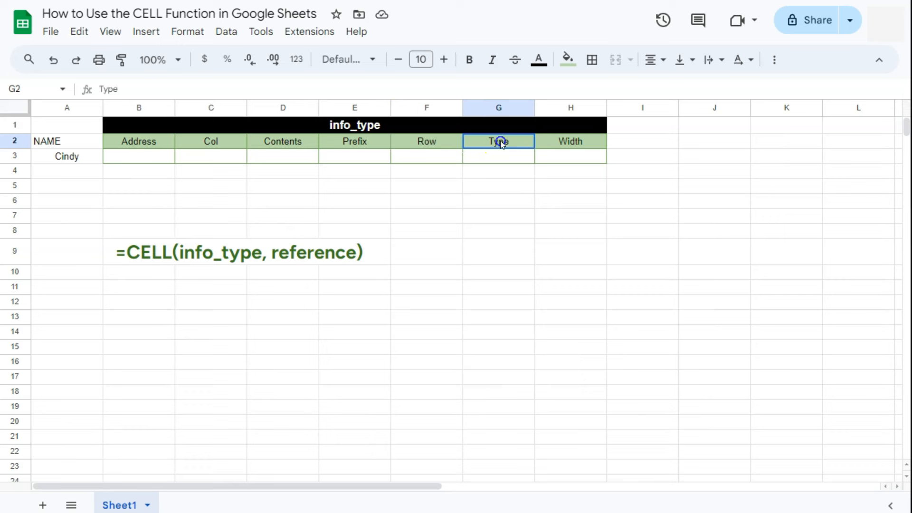
click(570, 143)
click(148, 141)
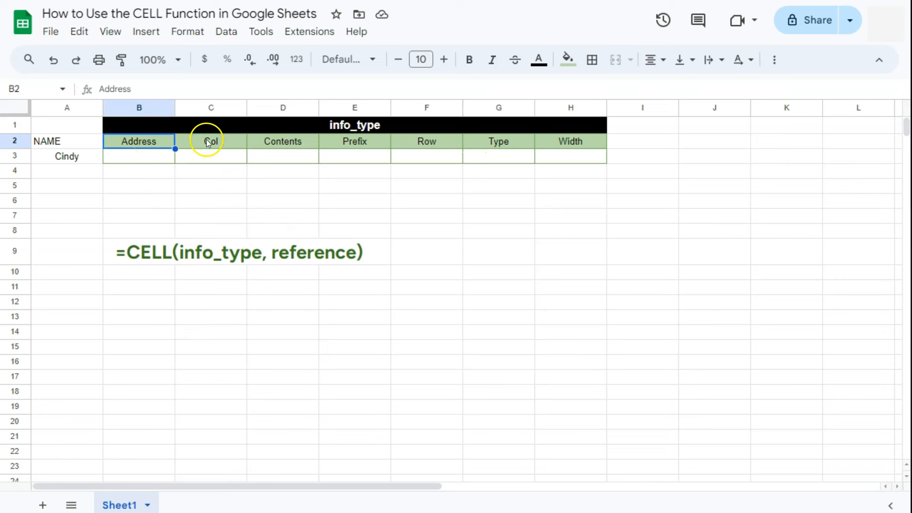
click(79, 158)
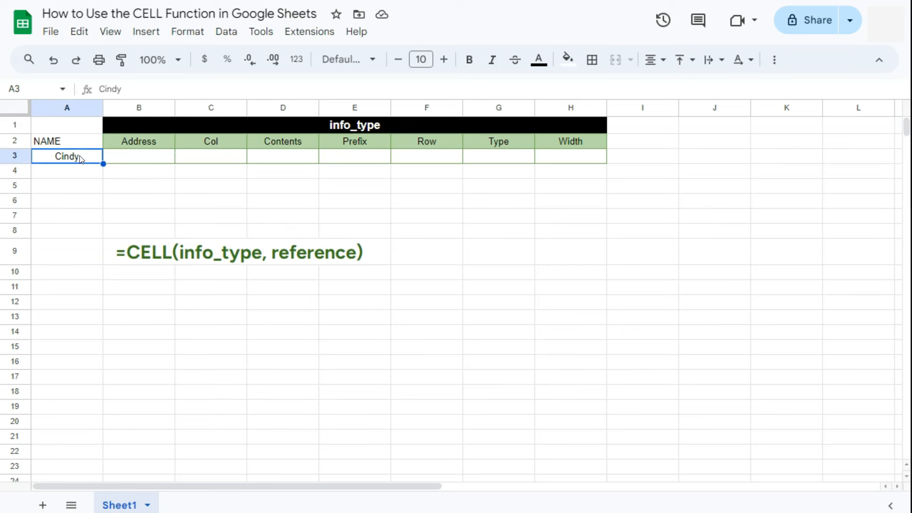
click(142, 154)
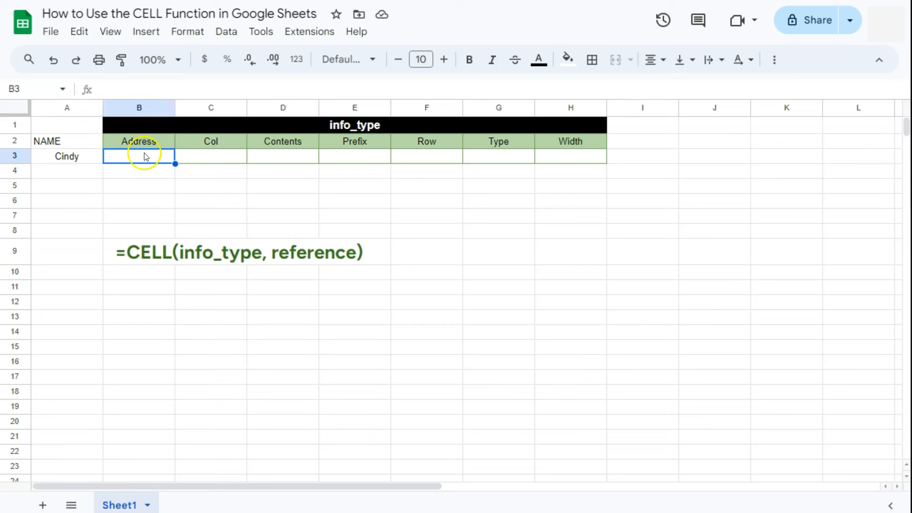
click(146, 141)
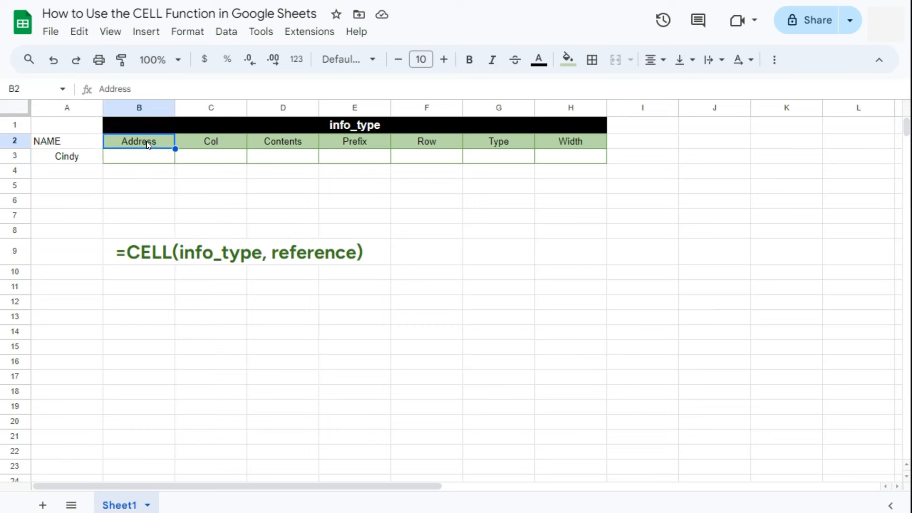
click(74, 157)
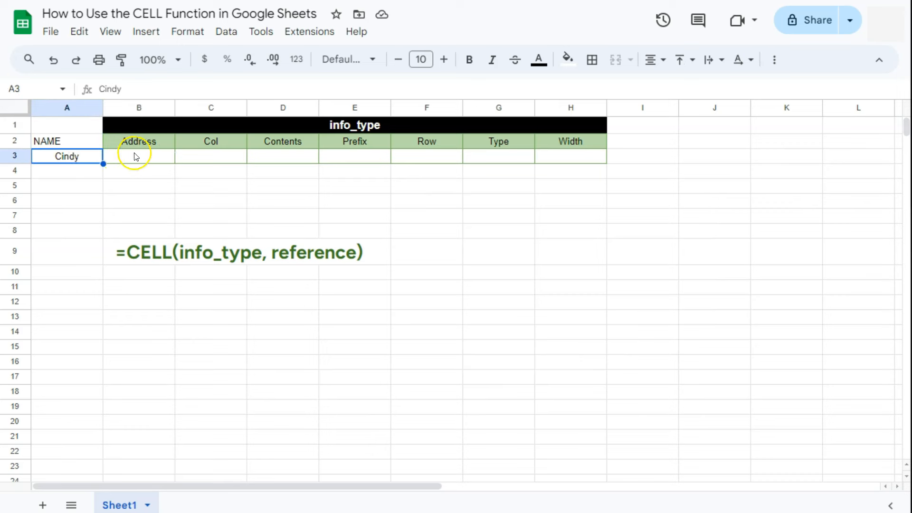
click(140, 255)
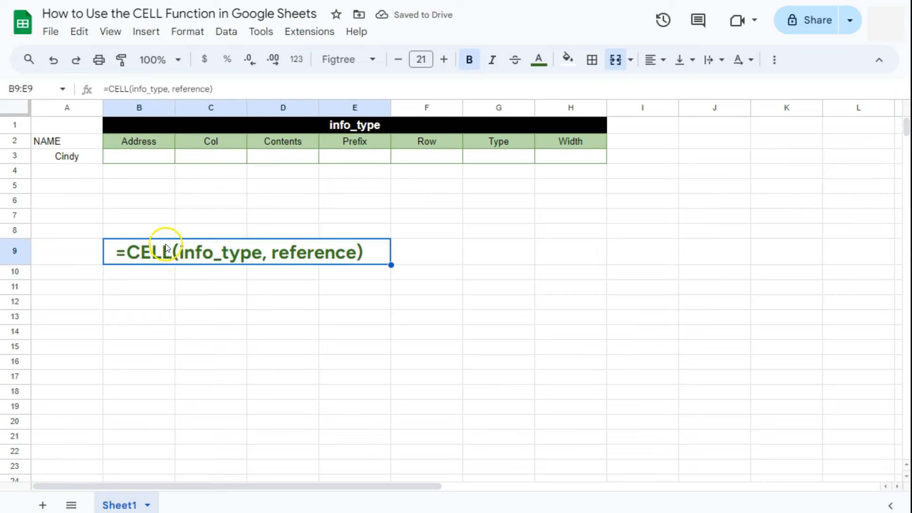
Enter a CELL formula in B3 with B2 as the info type and A3 as the reference.
click(132, 158)
text(=)
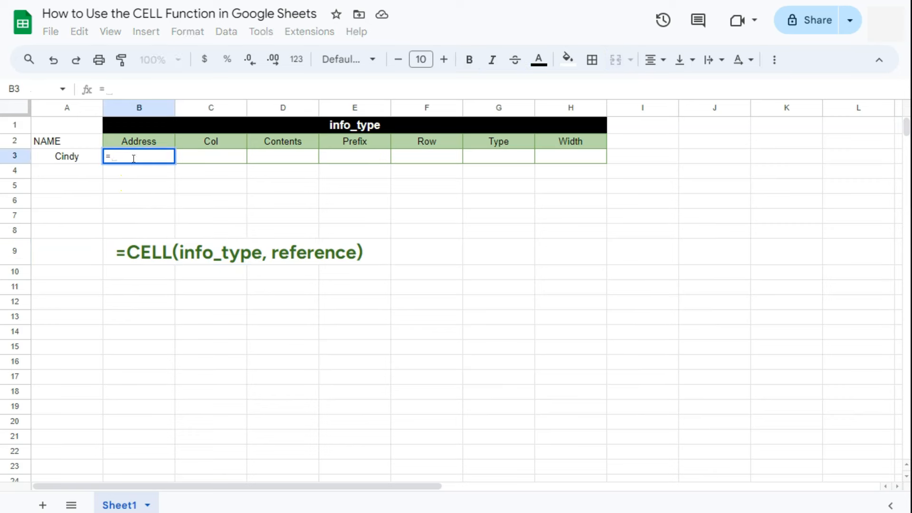
text(cell)
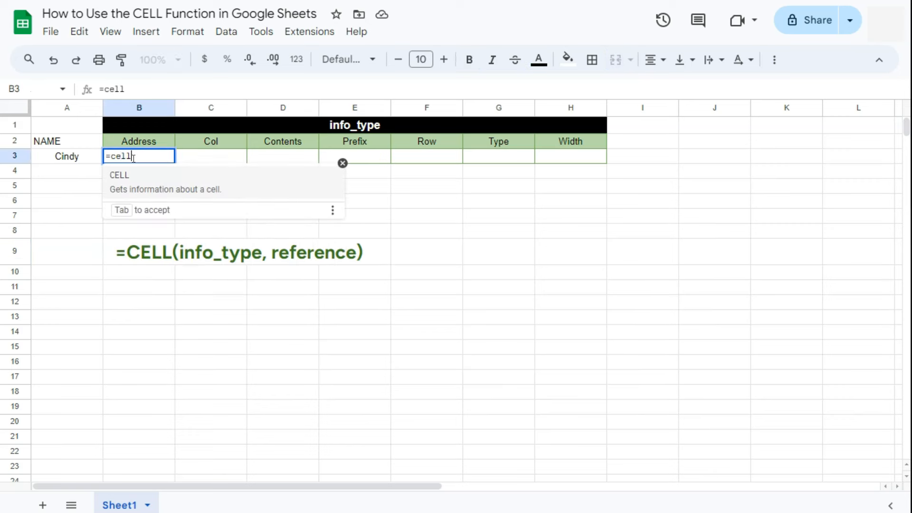
click(136, 179)
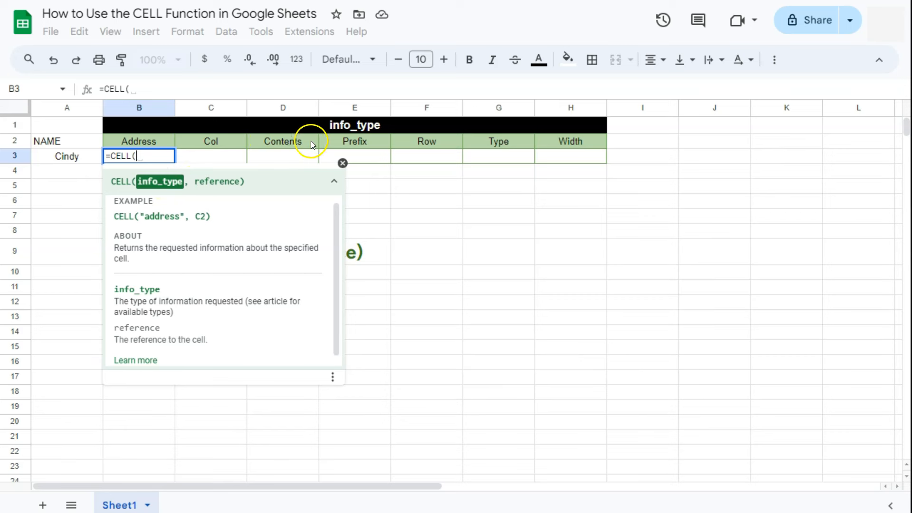
click(152, 140)
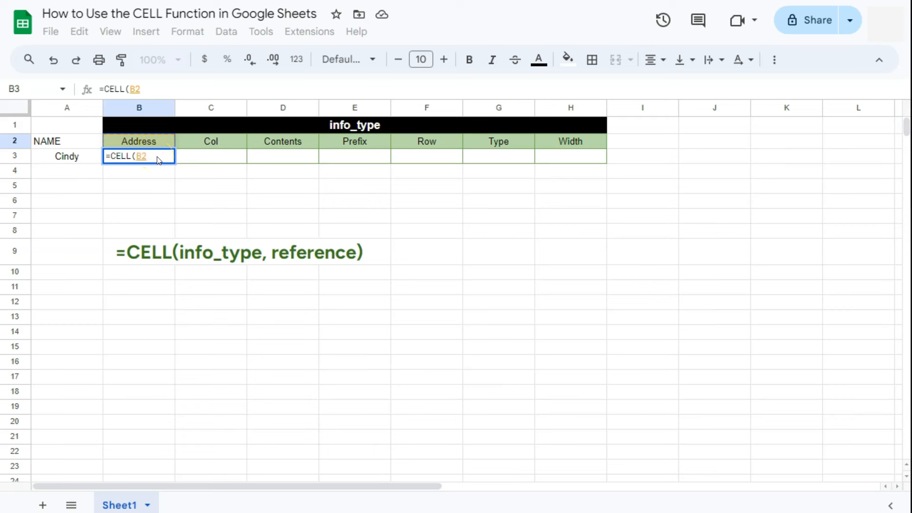
text(,)
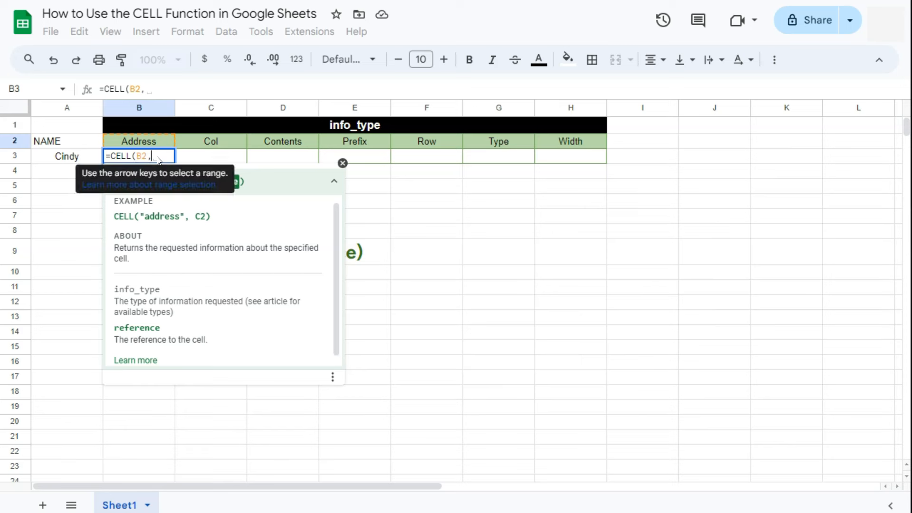
click(81, 160)
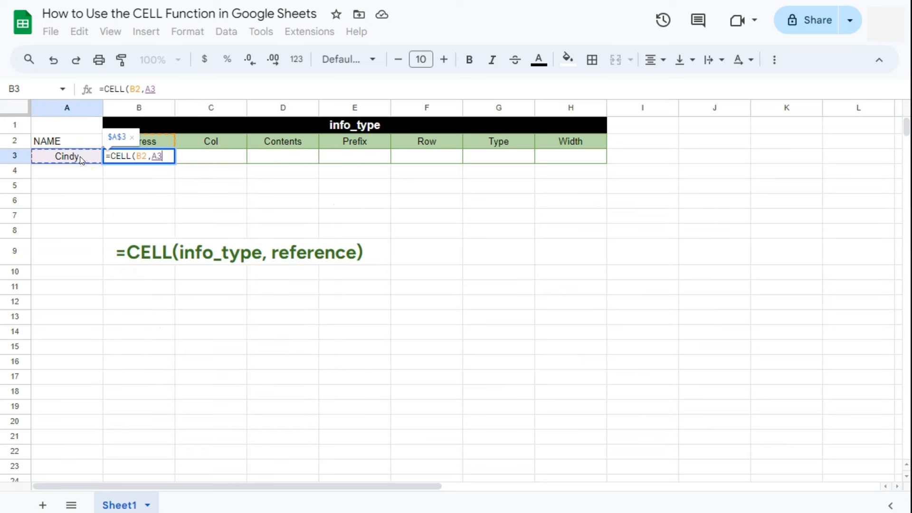
key(Return)
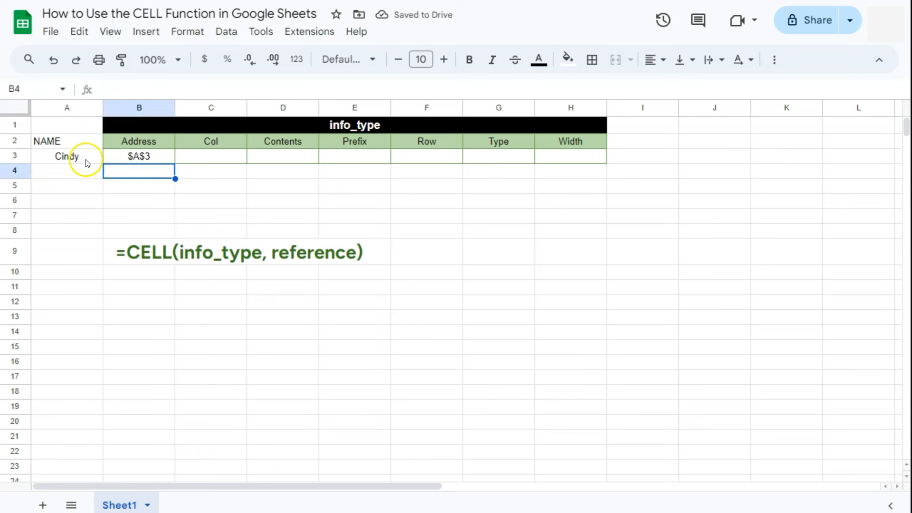
Try filling the B3 formula across into C3 and inspect the references it uses.
click(157, 158)
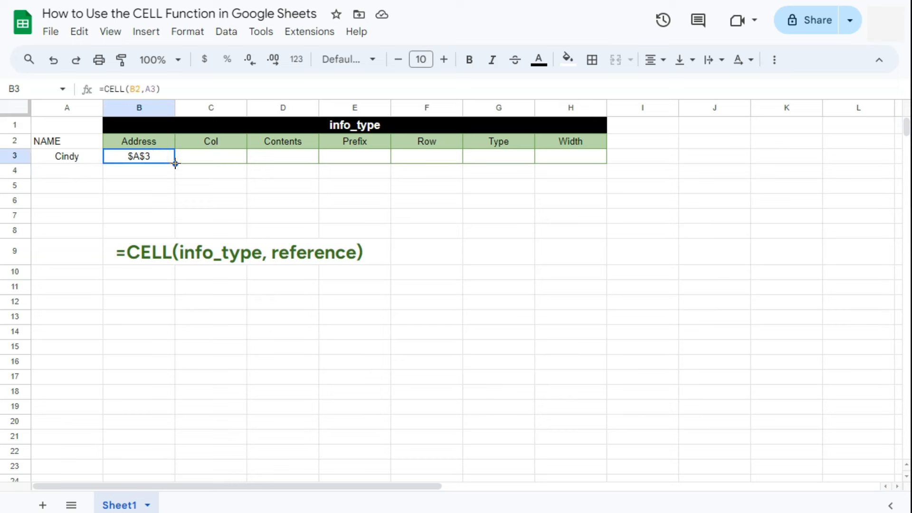
drag(175, 163, 220, 161)
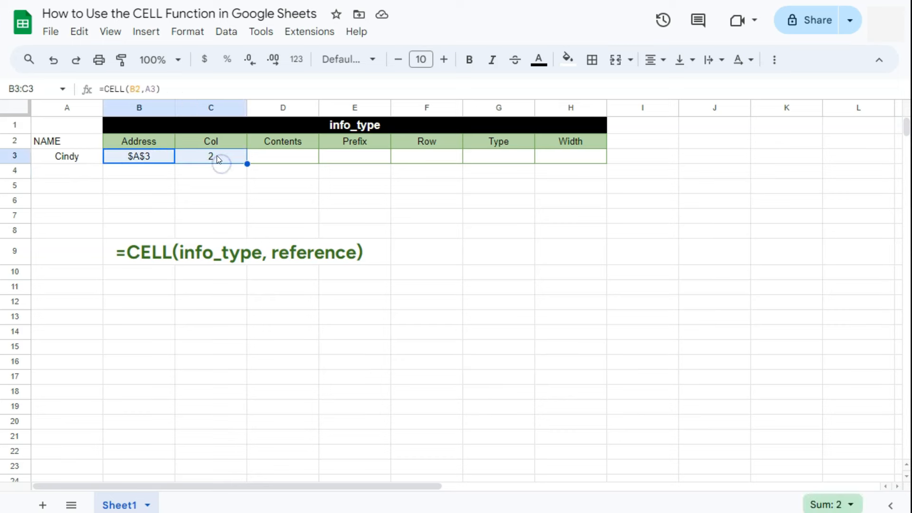
click(217, 154)
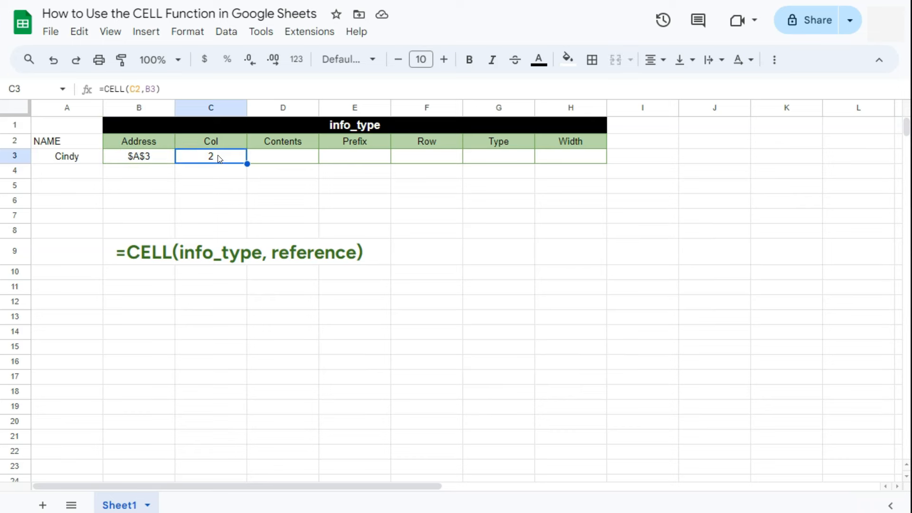
click(79, 158)
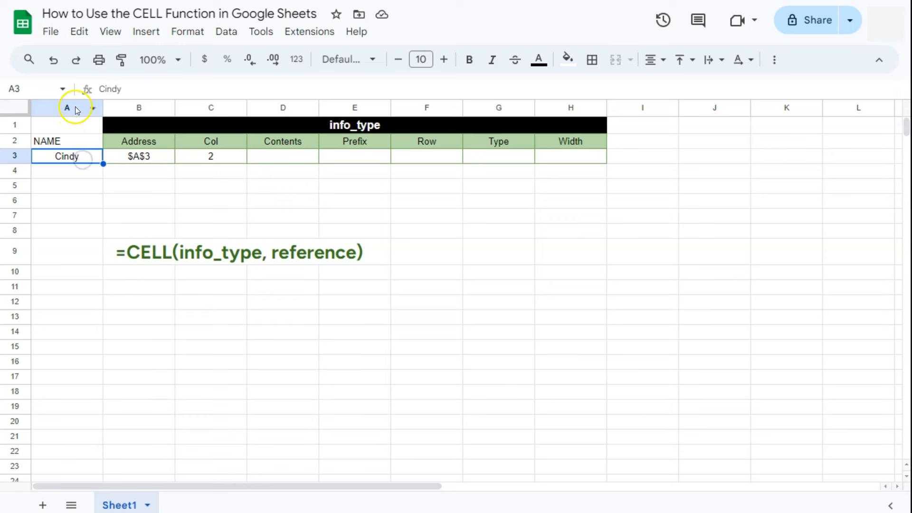
double_click(199, 155)
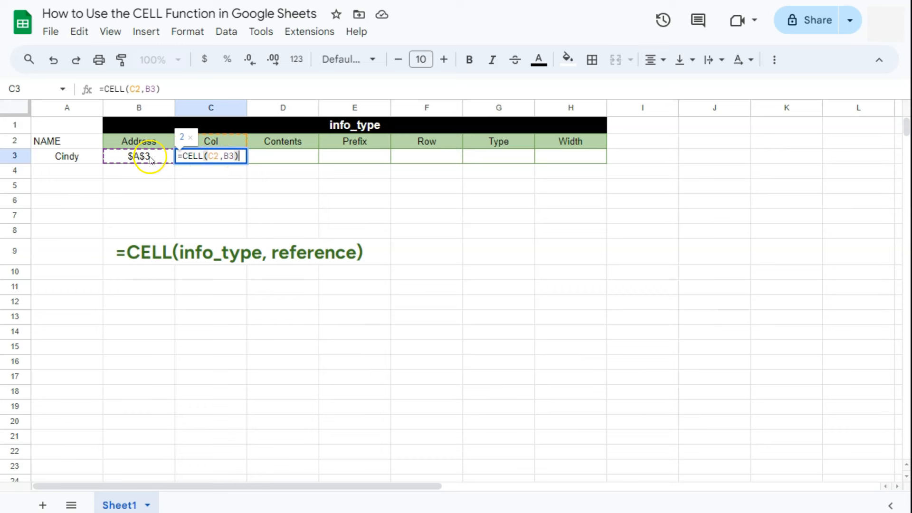
Clear the copied formula from the Col cell C3.
key(Return)
click(205, 158)
key(Delete)
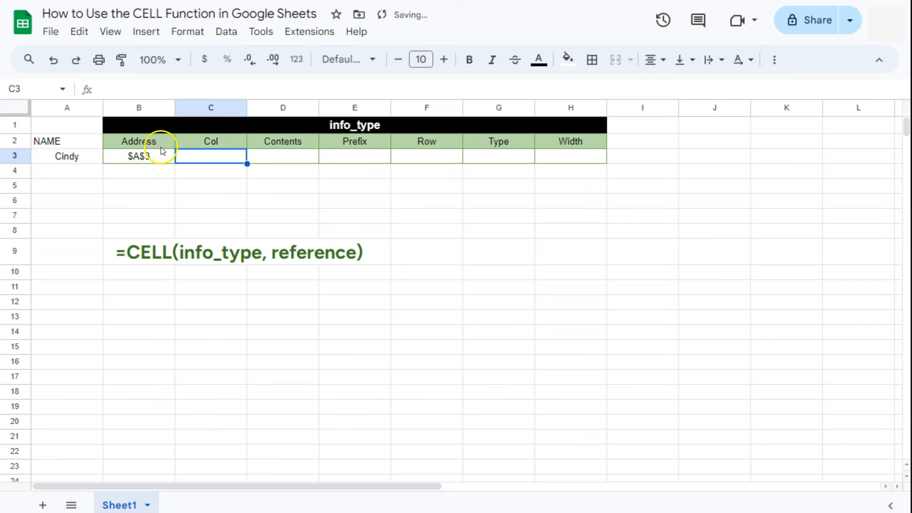
Make the A3 reference in the B3 formula absolute, giving =CELL(B2,$A$3).
click(157, 156)
double_click(159, 156)
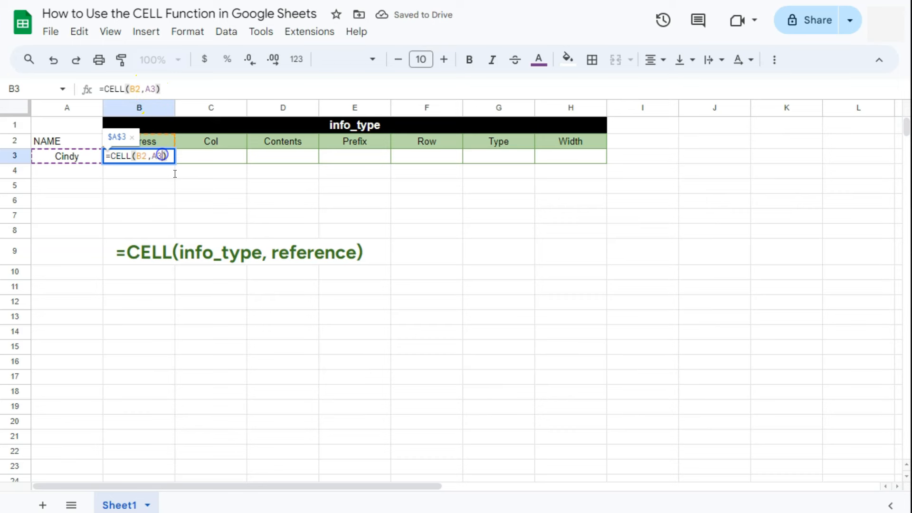
click(157, 156)
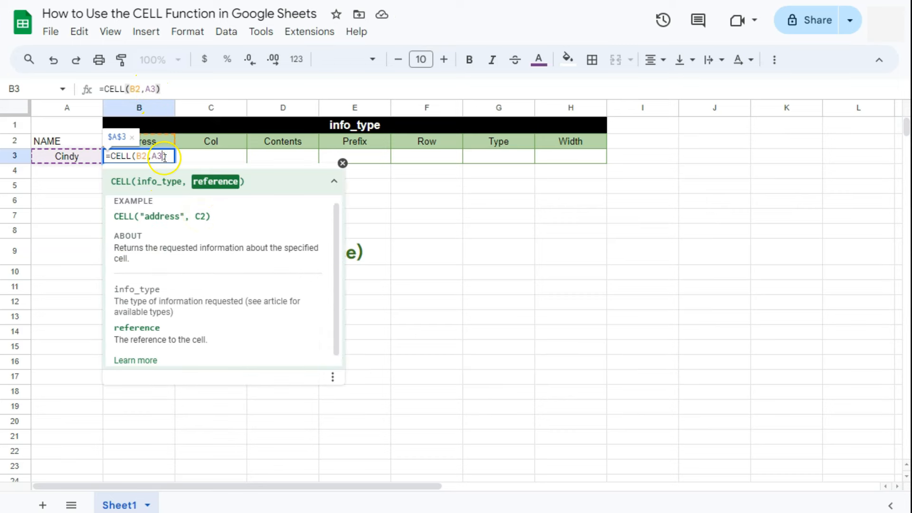
key(F4)
key(Return)
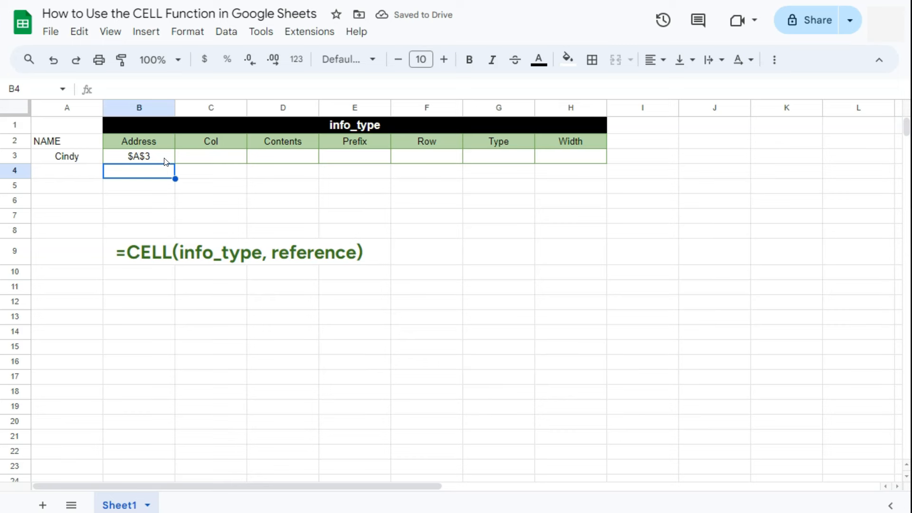
Fill the B3 formula across into C3 and check the result against the column containing A3.
click(164, 162)
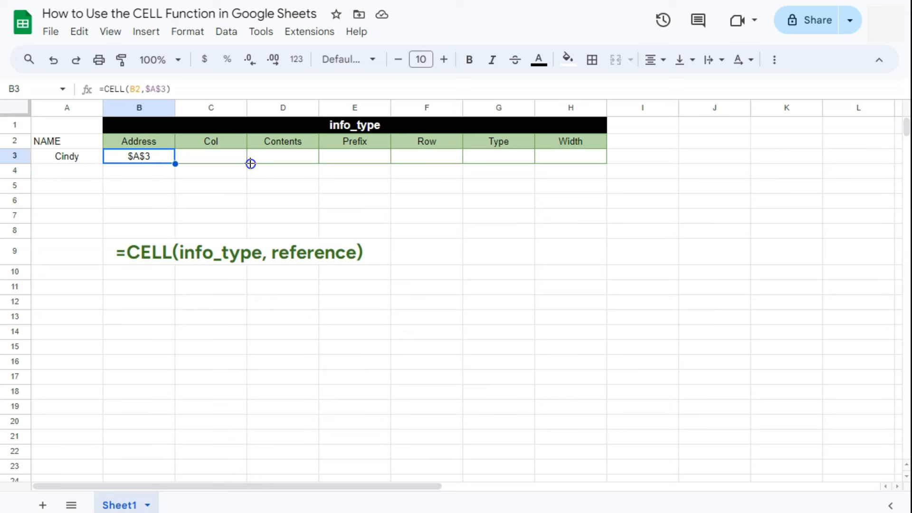
drag(175, 163, 244, 162)
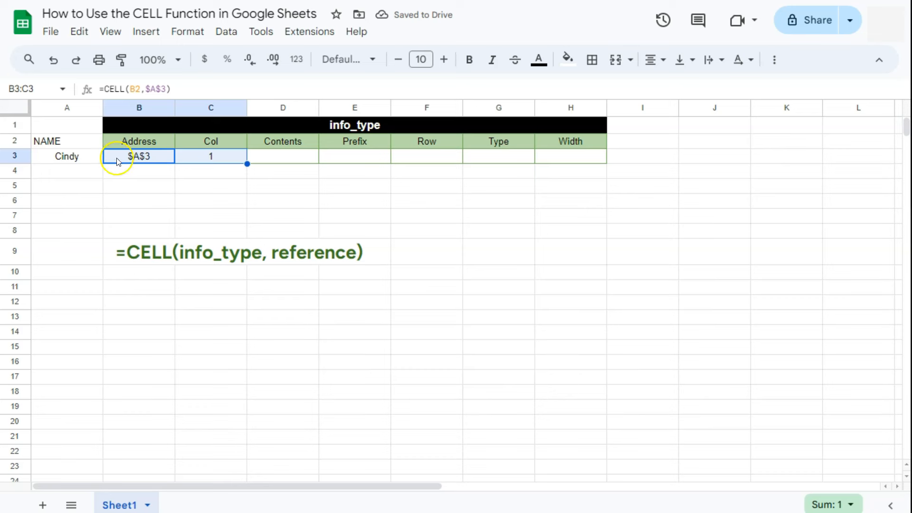
drag(70, 155, 71, 114)
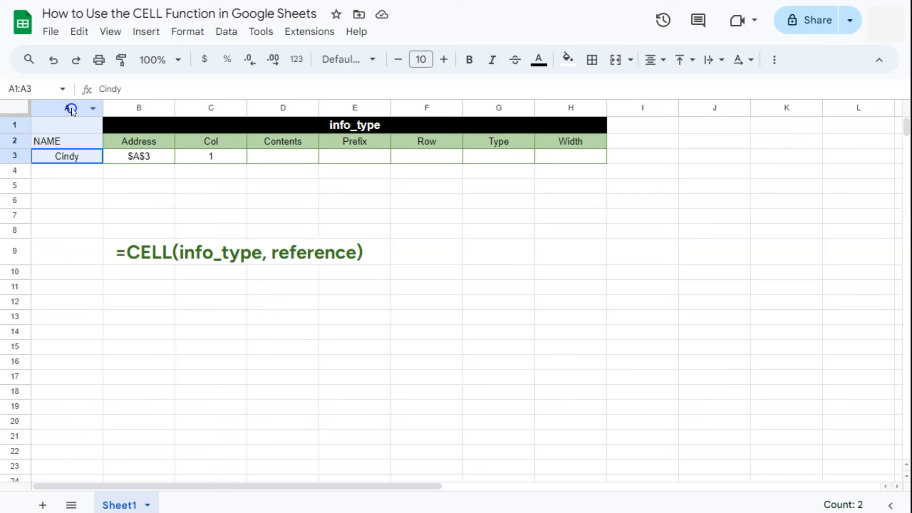
Fill the C3 formula across into the Contents cell D3 and compare it with the entry in A3.
click(258, 158)
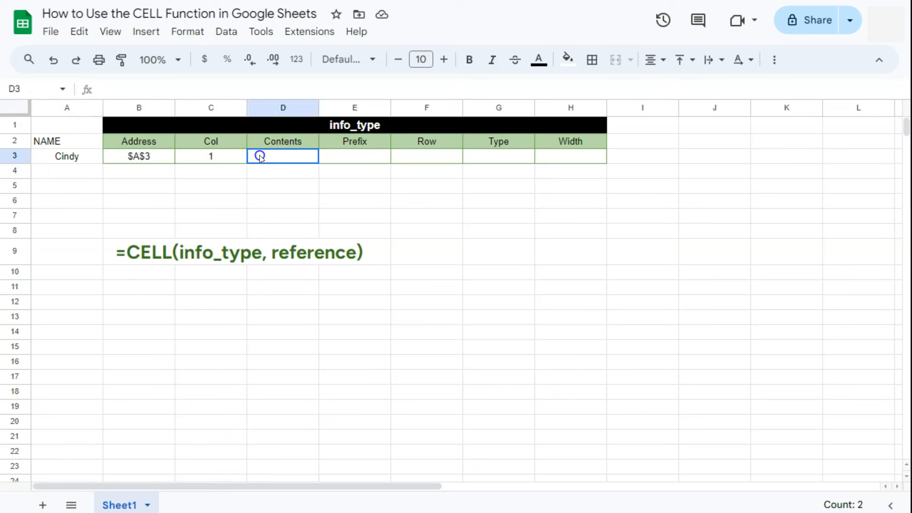
click(227, 156)
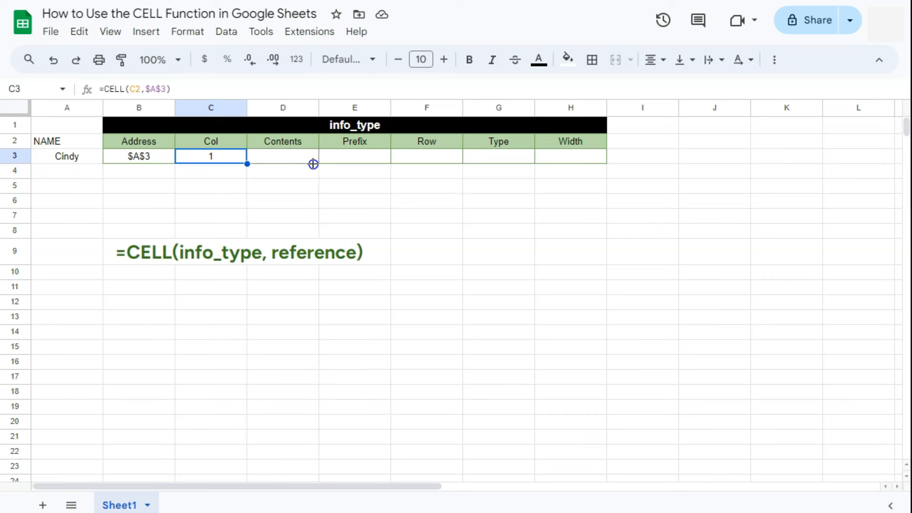
drag(315, 164, 316, 162)
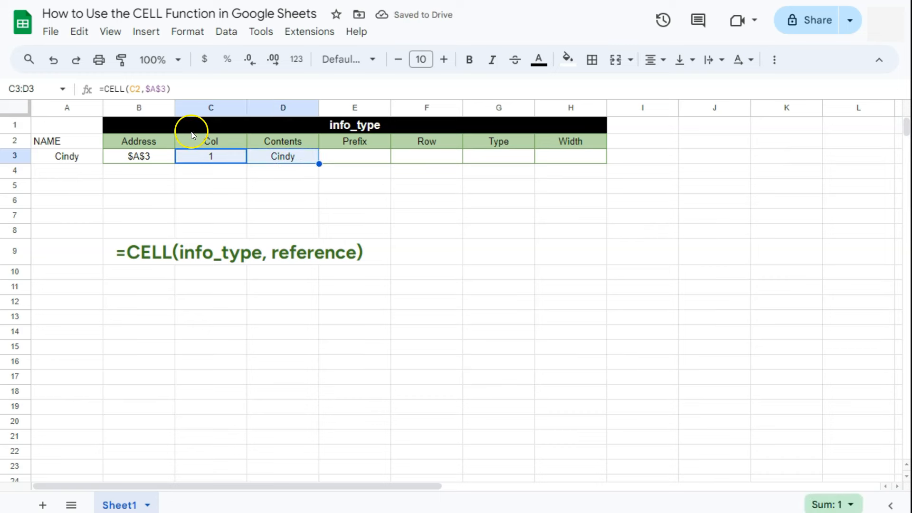
click(85, 158)
click(285, 157)
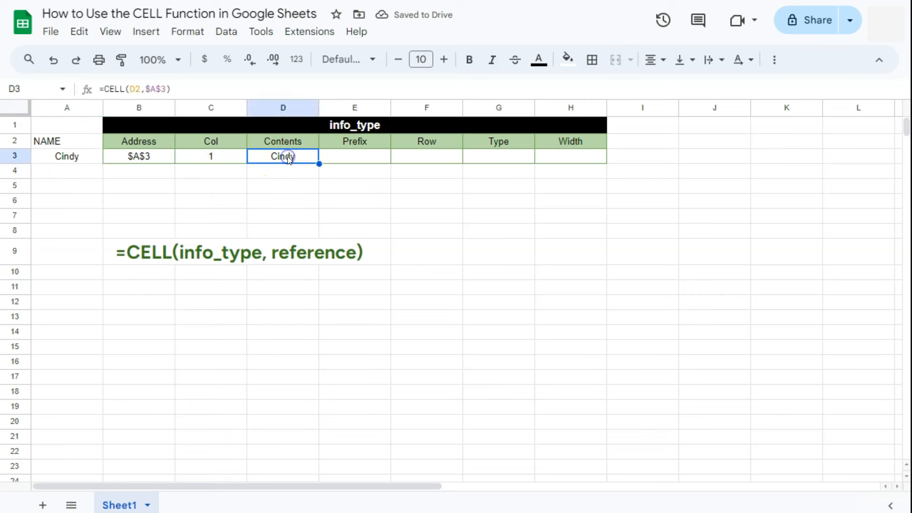
Fill the D3 formula across into the Prefix cell E3 and compare it with the text alignment of A3.
click(348, 158)
click(301, 156)
drag(319, 164, 372, 166)
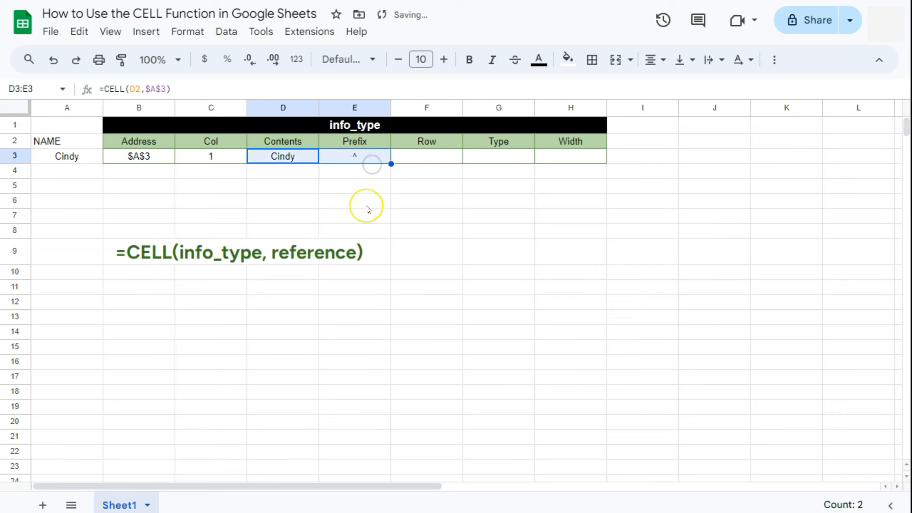
click(352, 156)
click(331, 162)
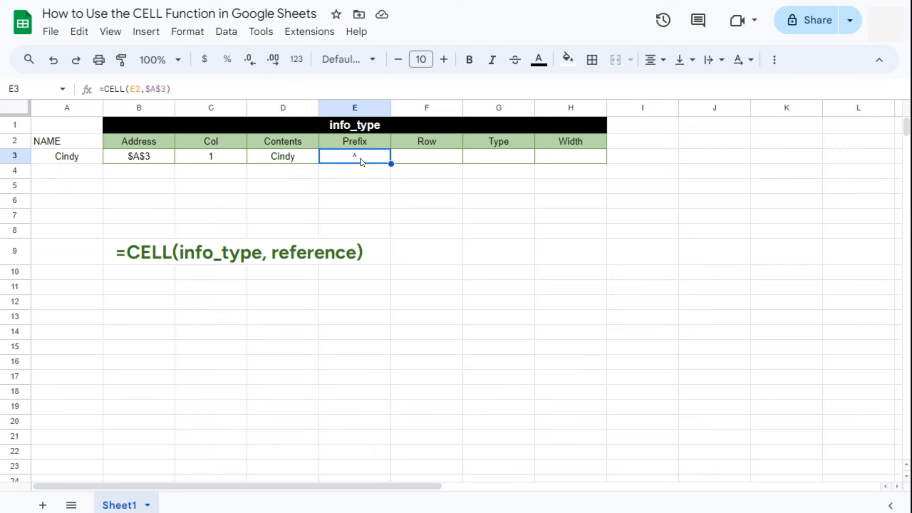
click(75, 154)
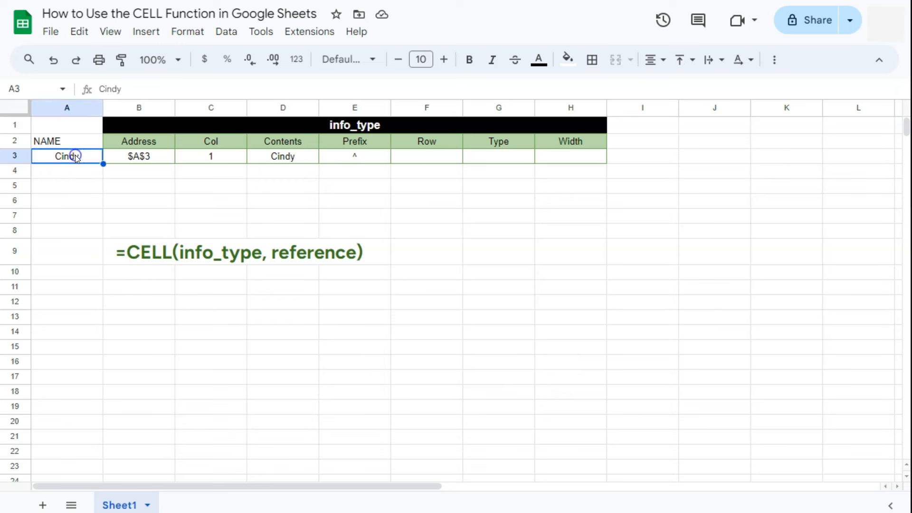
Left-align the name in A3, refill the D3 formula into the Prefix cell E3, and check its result.
click(655, 59)
click(656, 88)
click(304, 157)
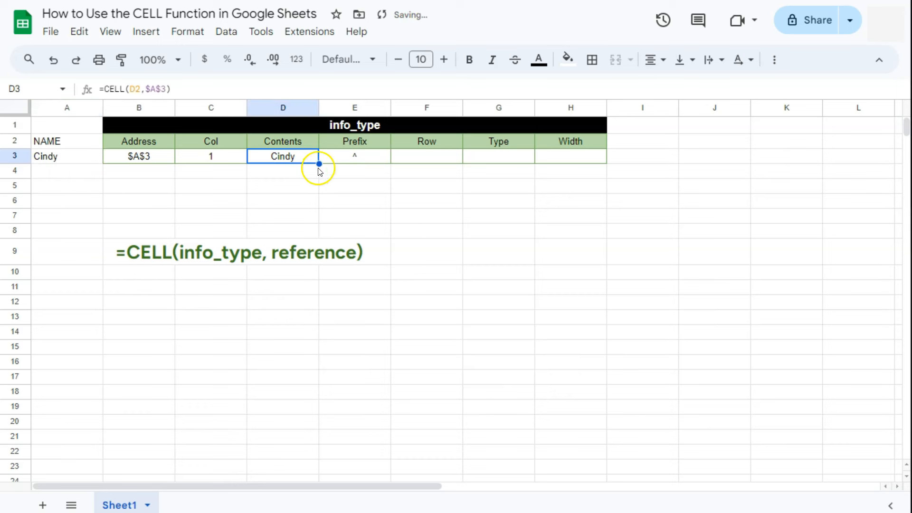
shift+click(378, 163)
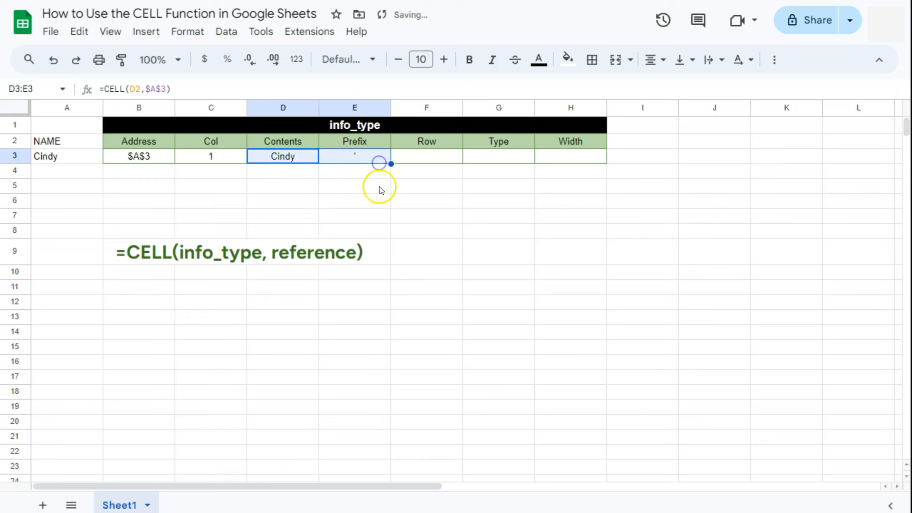
click(359, 155)
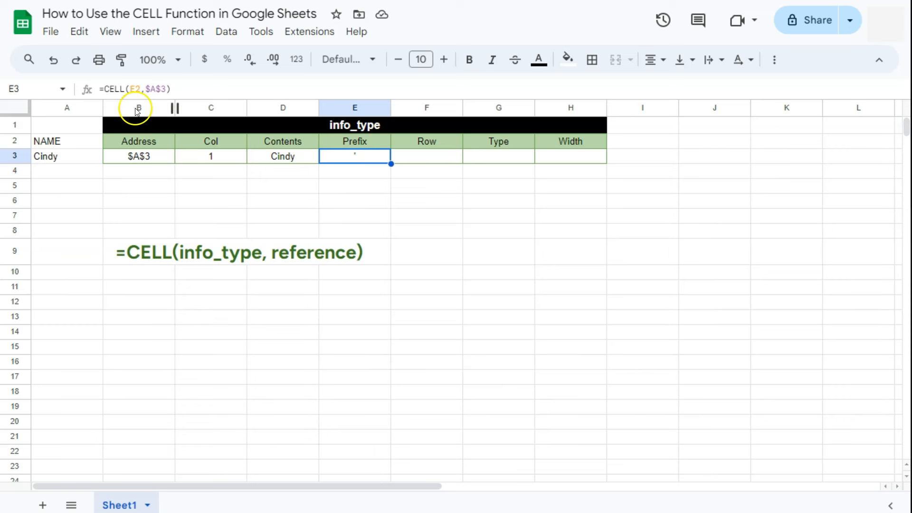
Right-align the name in A3, refill the D3 formula into the Prefix cell E3, and check its result.
click(79, 160)
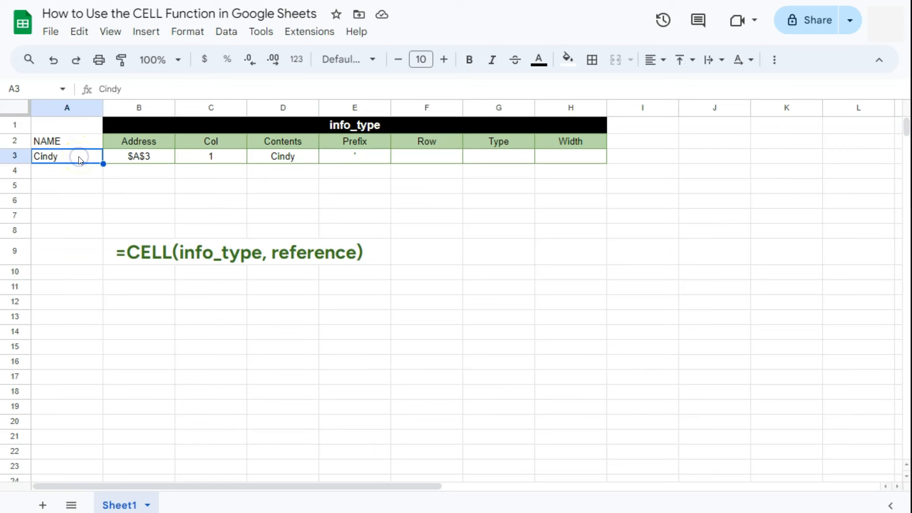
click(652, 59)
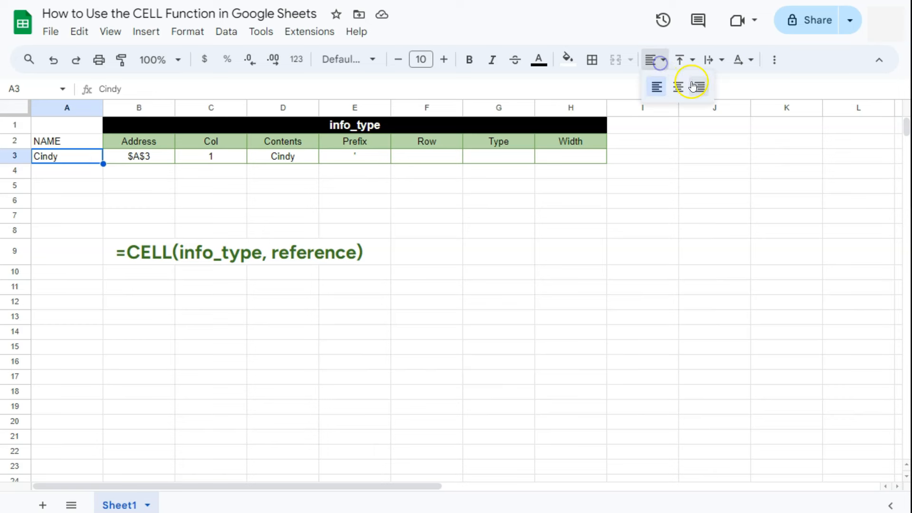
click(701, 86)
click(303, 156)
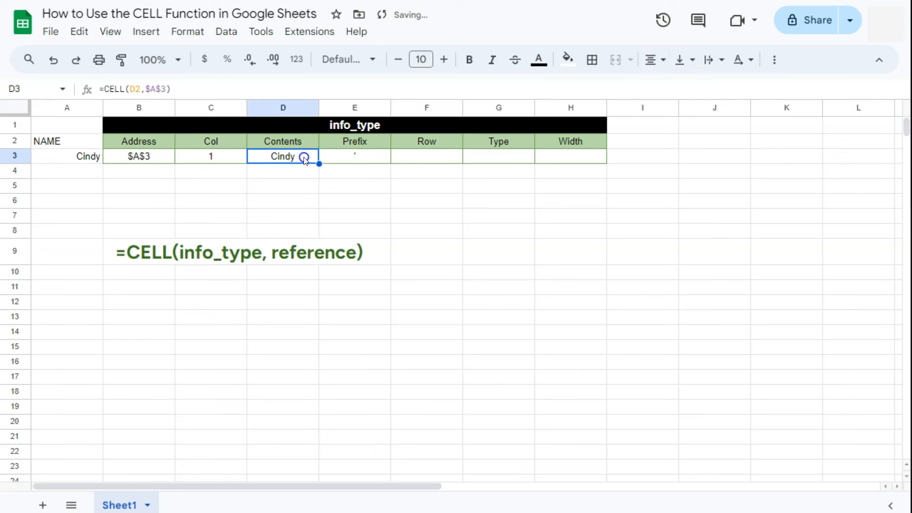
drag(316, 163, 380, 161)
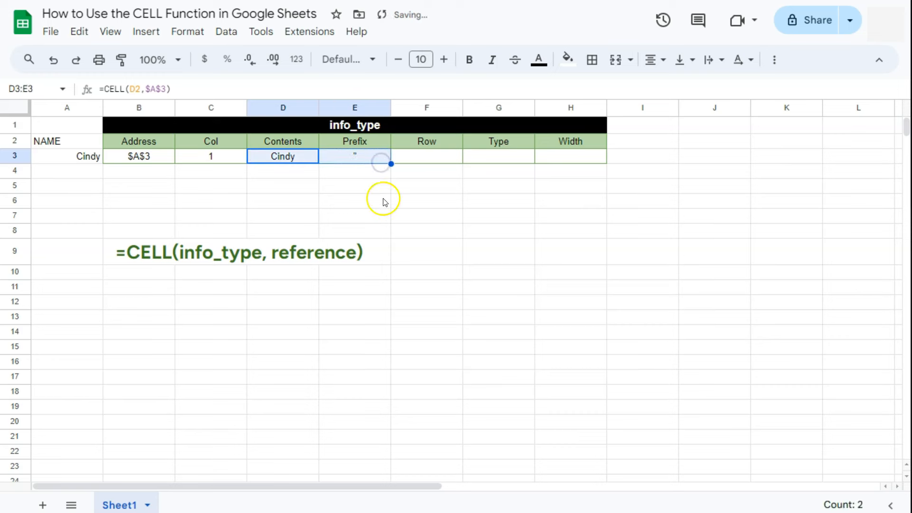
click(366, 157)
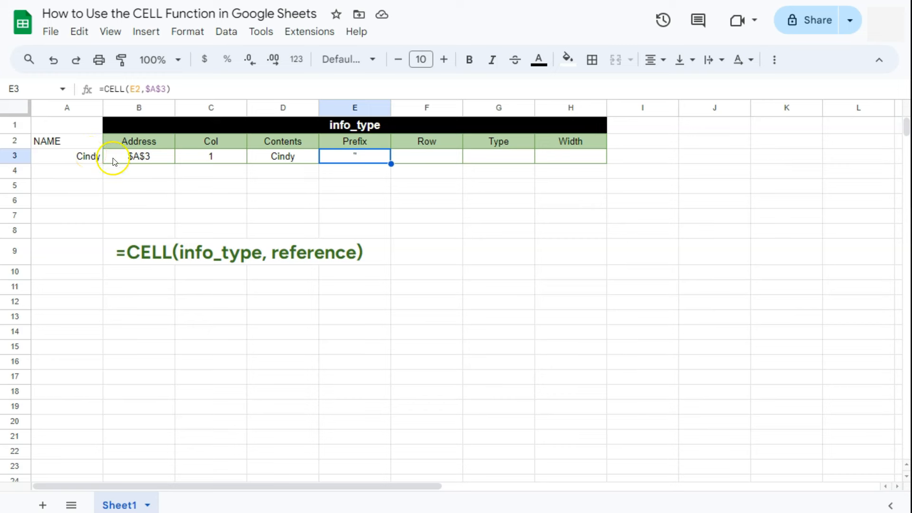
Center the name in A3 and refill the D3 formula into the Prefix cell E3.
click(79, 161)
click(655, 59)
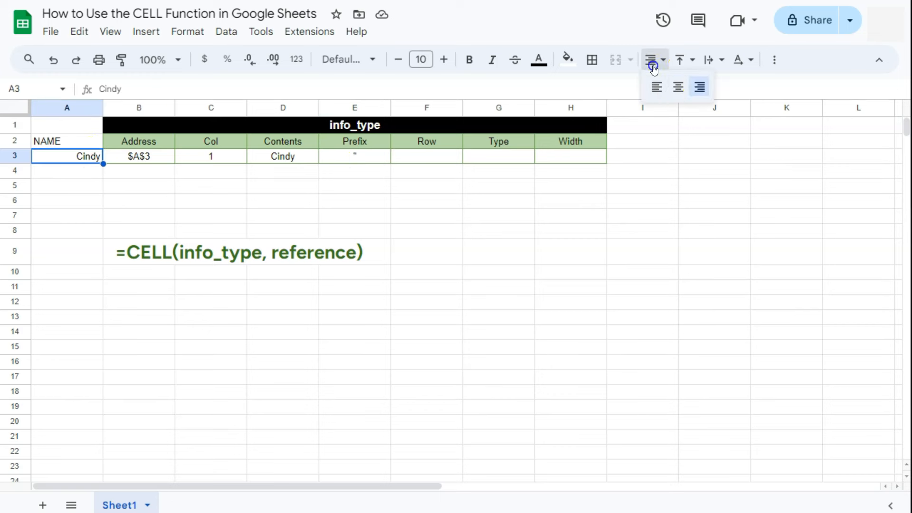
click(676, 89)
click(299, 158)
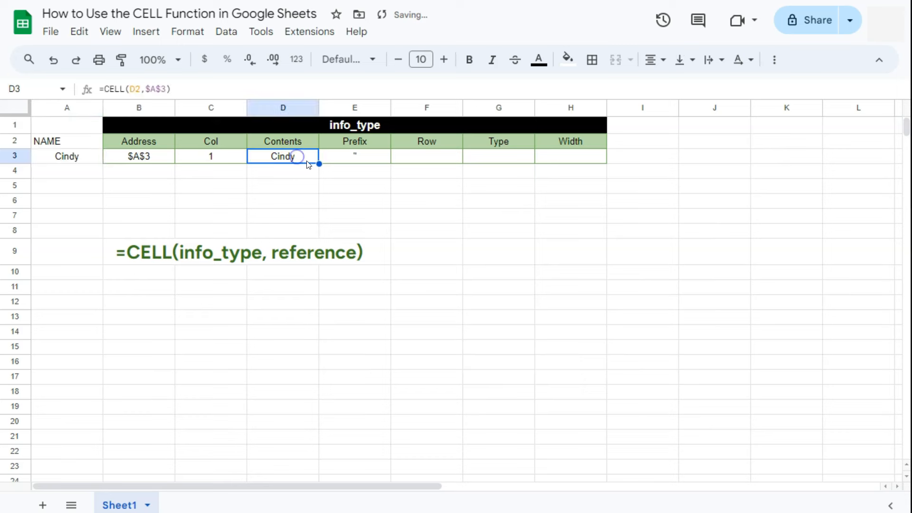
drag(319, 163, 391, 192)
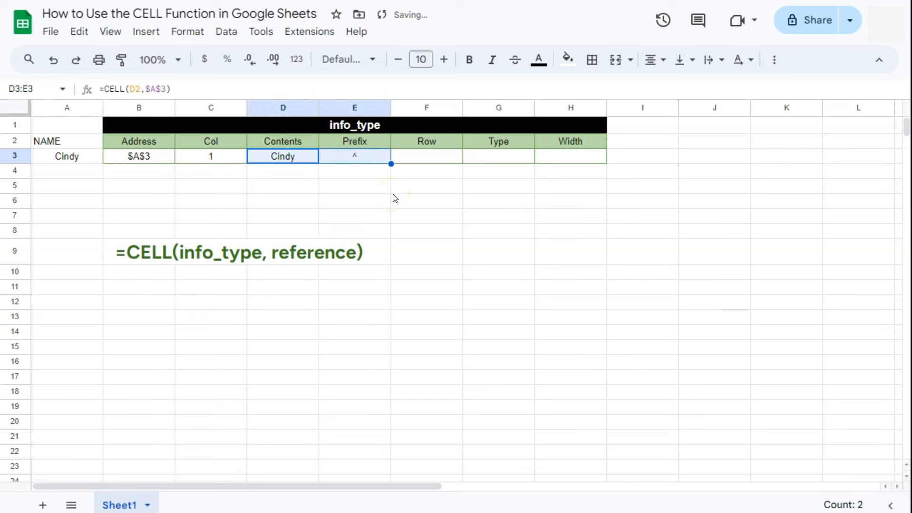
Fill the E3 formula across into the Row cell F3 and compare the result with the row containing A3.
click(418, 154)
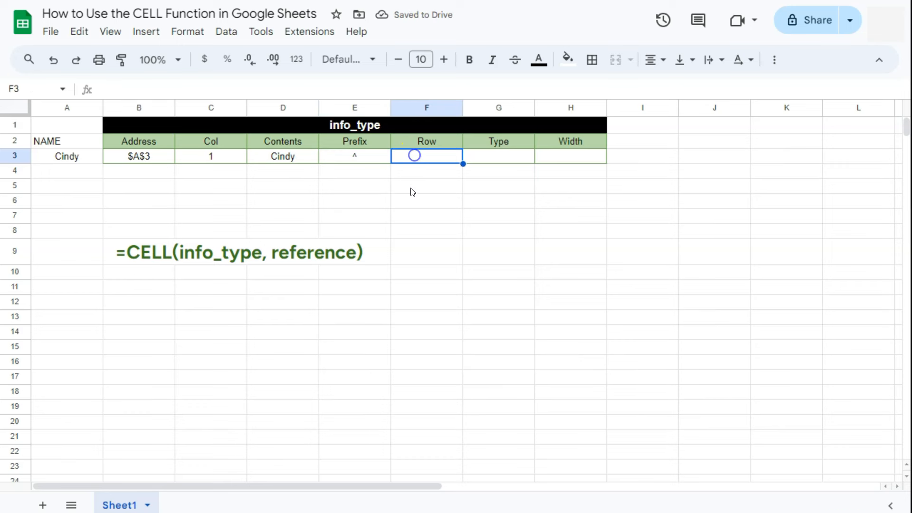
click(382, 160)
drag(391, 164, 453, 164)
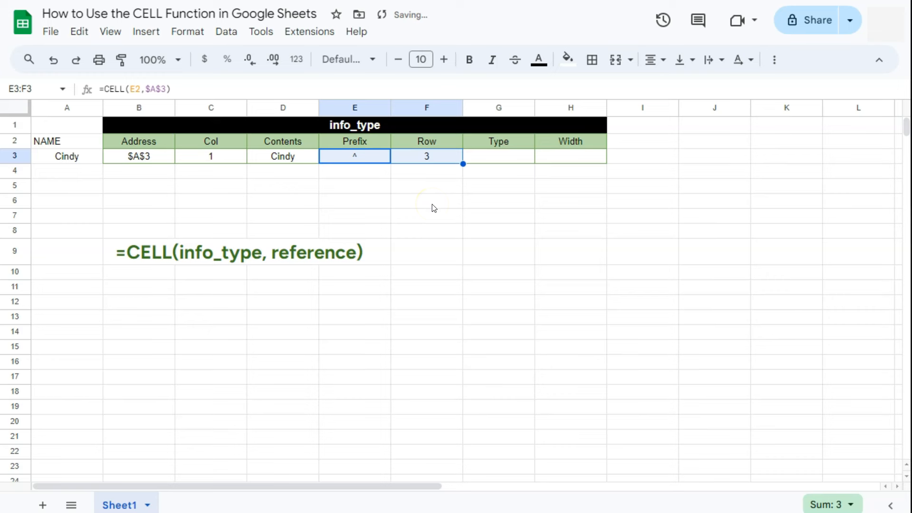
click(90, 157)
click(88, 124)
click(86, 141)
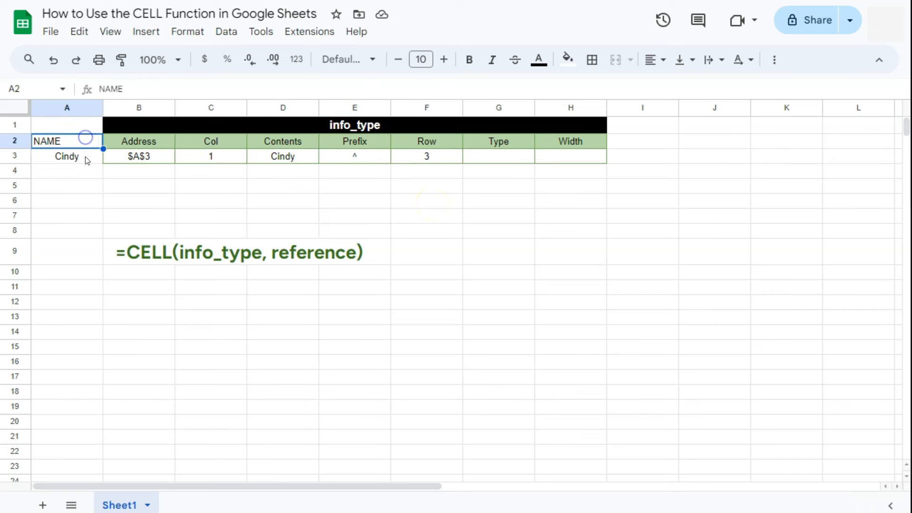
click(85, 156)
Fill the F3 formula across into the Type cell G3 and inspect its result.
click(488, 155)
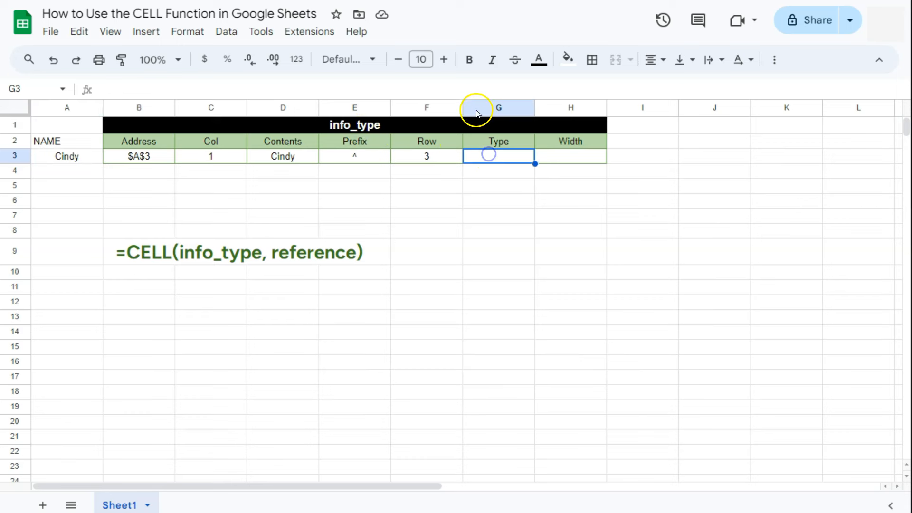
click(439, 159)
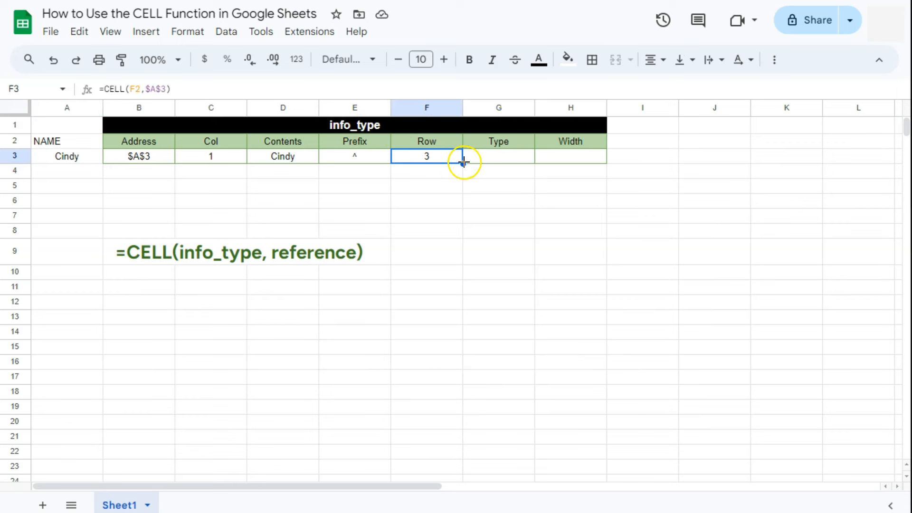
drag(462, 164, 523, 164)
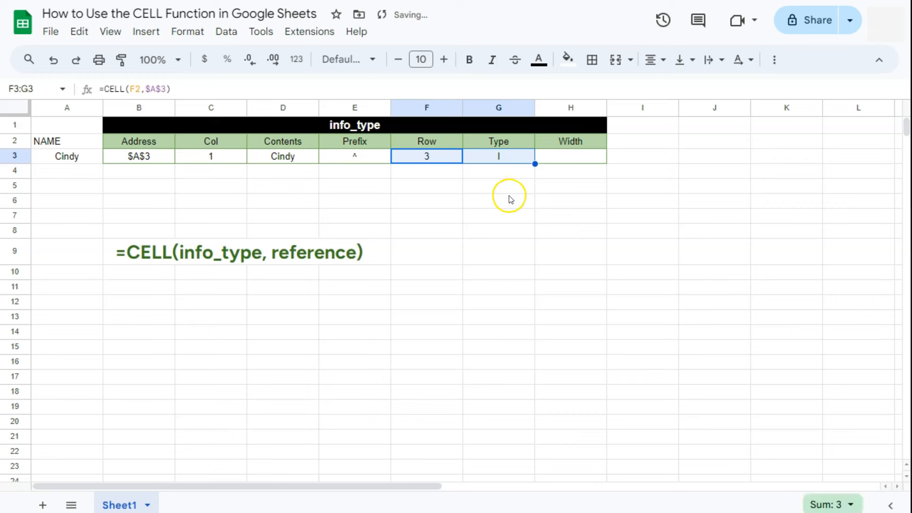
click(513, 159)
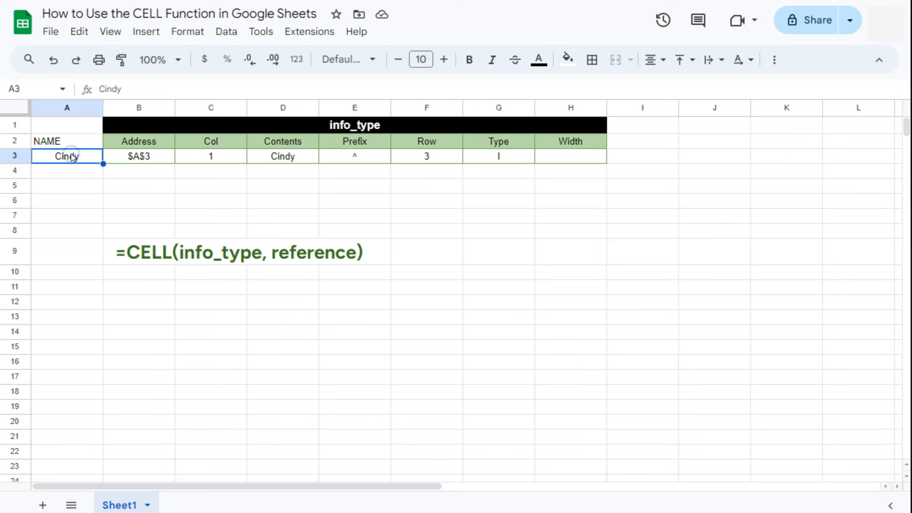
Replace the name in A3 with the number 500 and check the Type result in G3.
text(500)
key(Return)
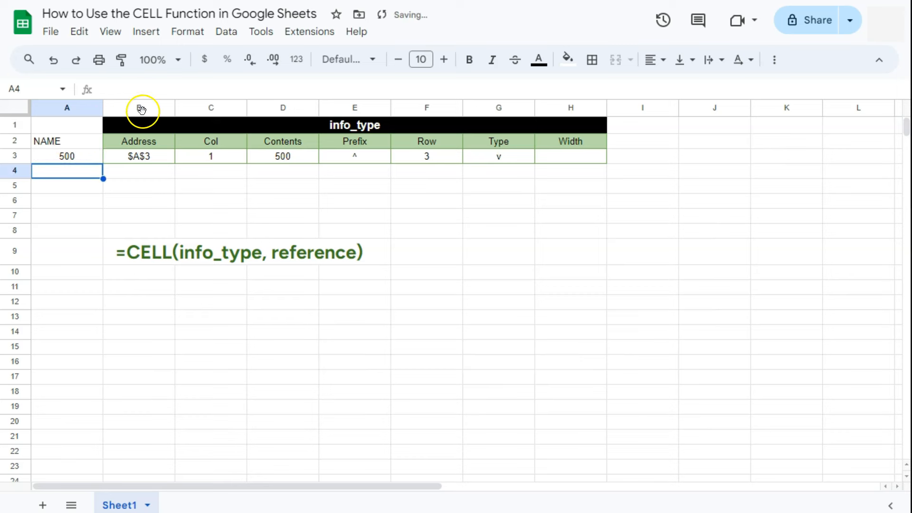
click(515, 160)
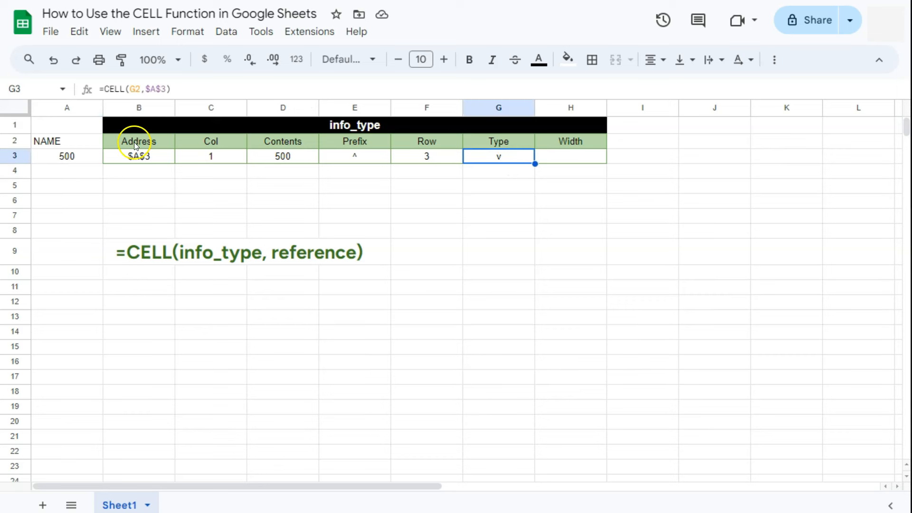
Clear the contents of A3 and check the Type result in G3 for an empty cell.
click(82, 161)
double_click(82, 161)
key(BackSpace)
key(BackSpace)
key(BackSpace)
key(Return)
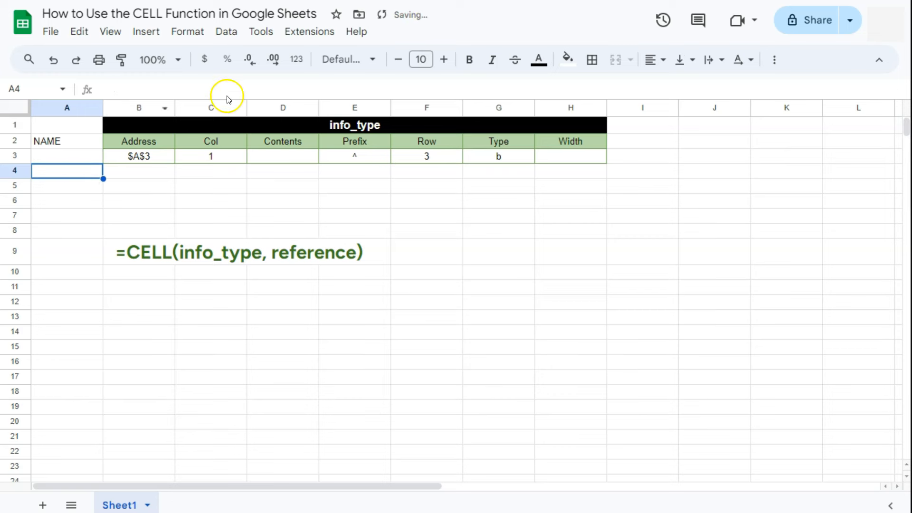
click(513, 160)
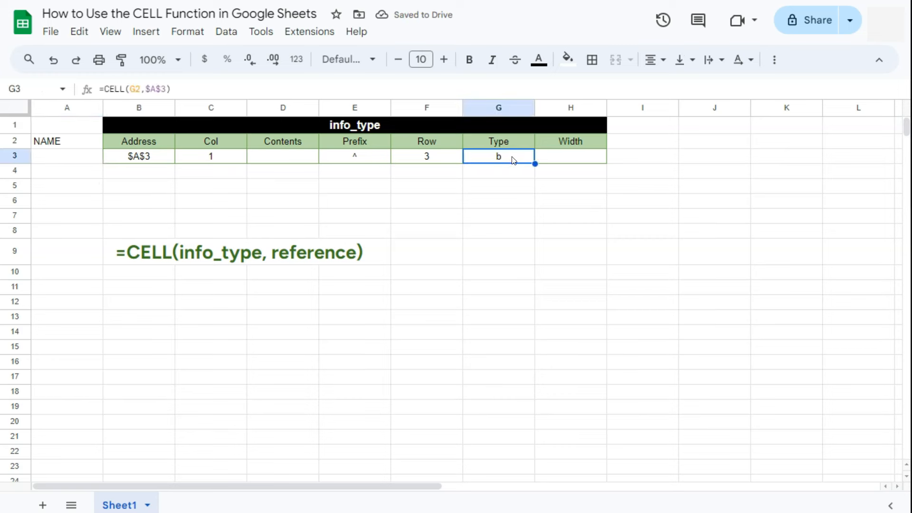
Undo both the clearing of A3 and the 500 entry to restore the original name.
click(80, 158)
click(52, 61)
click(53, 61)
Fill the G3 formula across into the Width cell H3 and compare the result with A3.
click(547, 159)
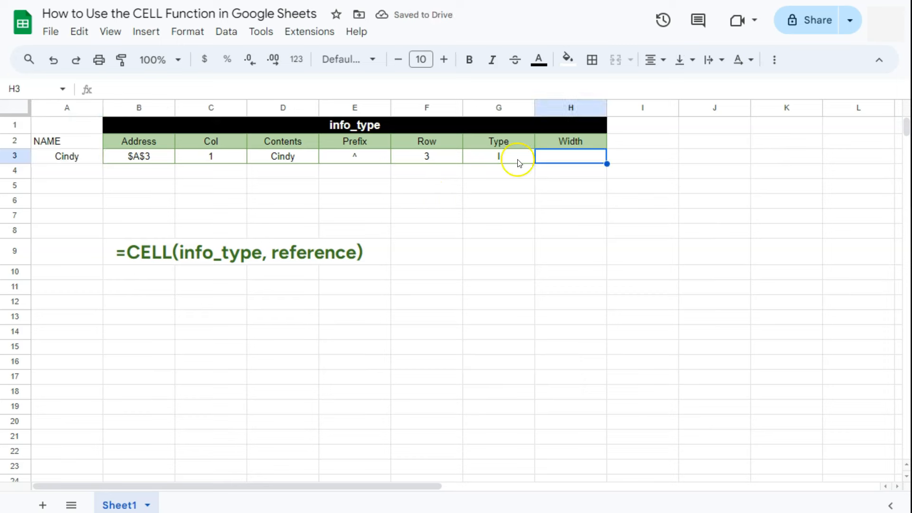
click(519, 163)
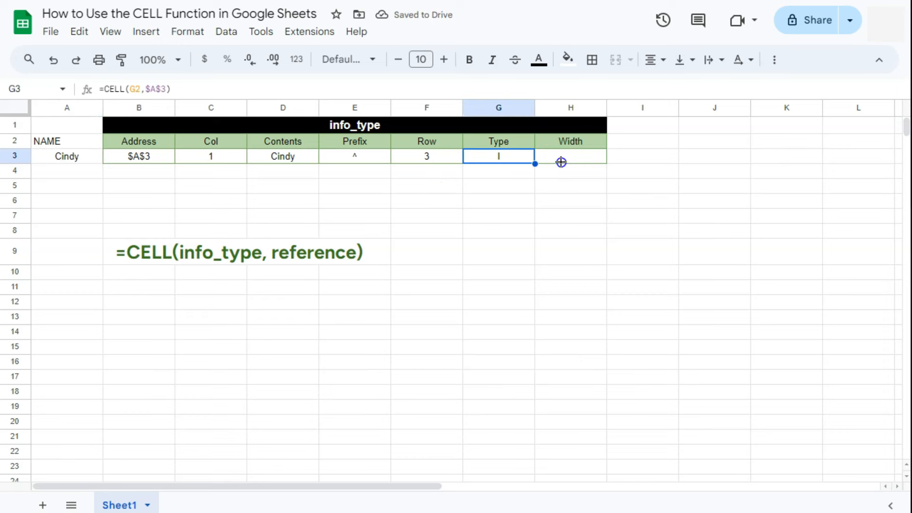
drag(535, 164, 605, 162)
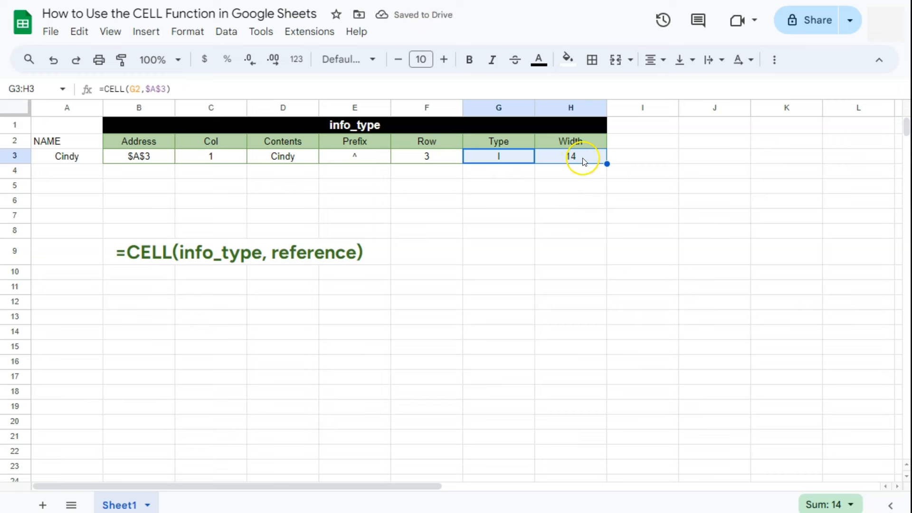
click(88, 155)
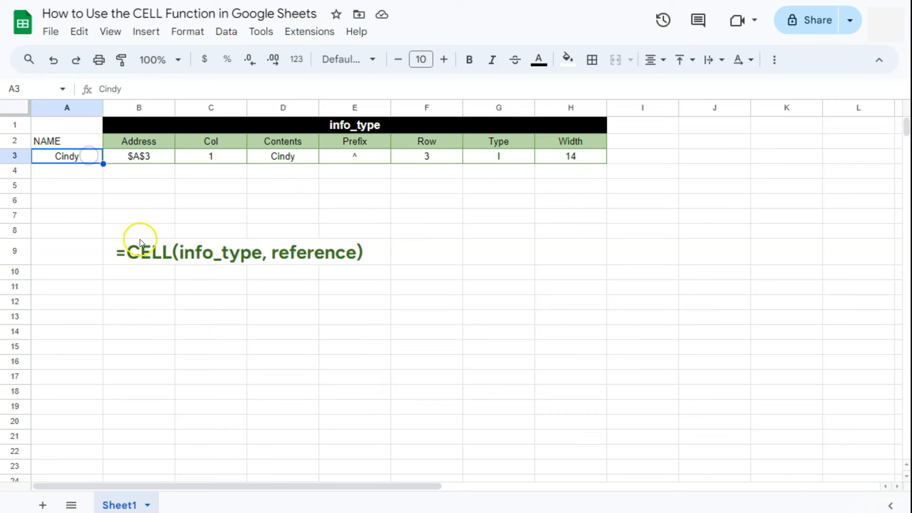
Review the CELL results across B3:H3 against the referenced cell A3.
drag(159, 157, 565, 157)
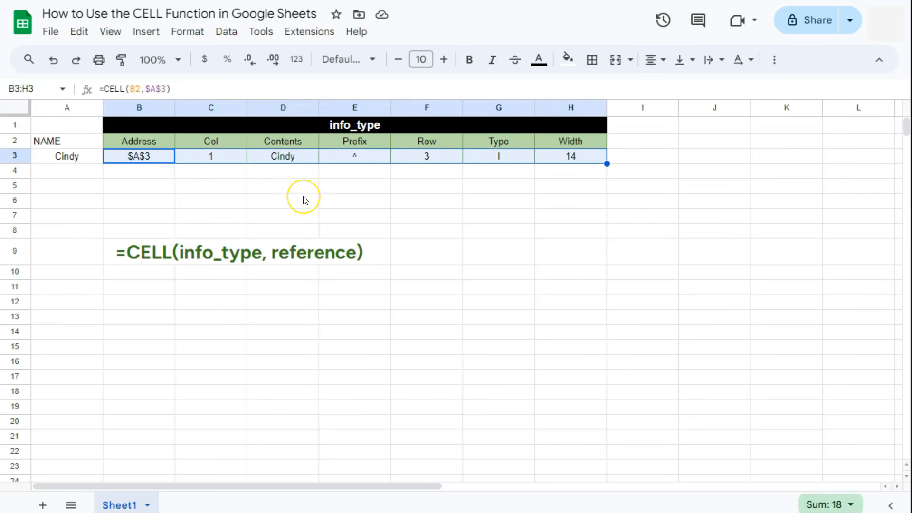
click(90, 159)
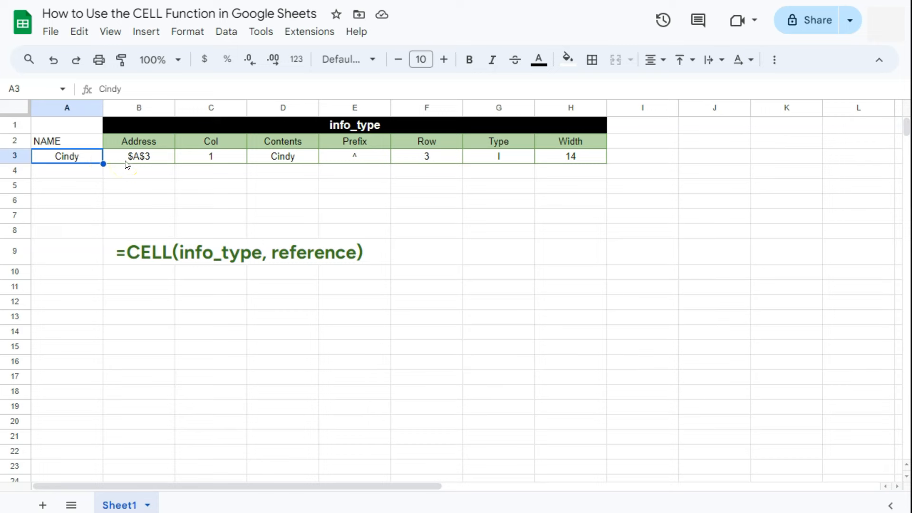
click(555, 156)
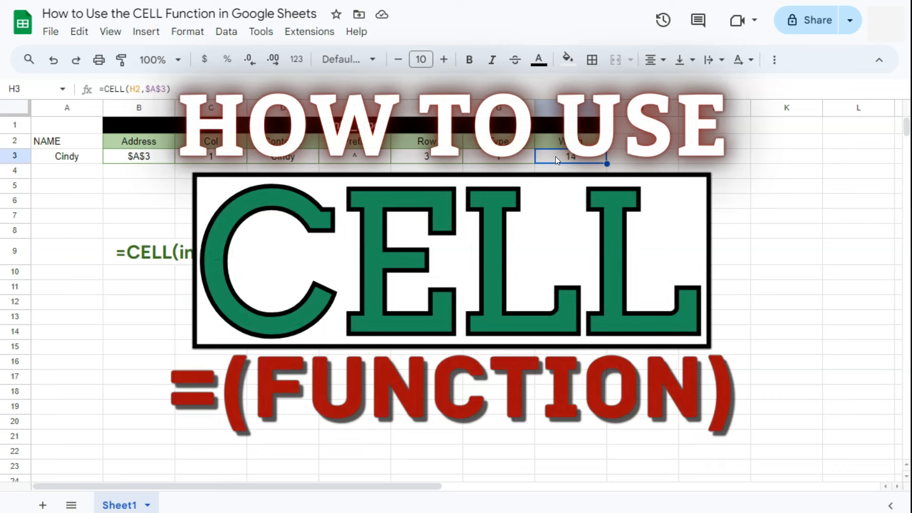